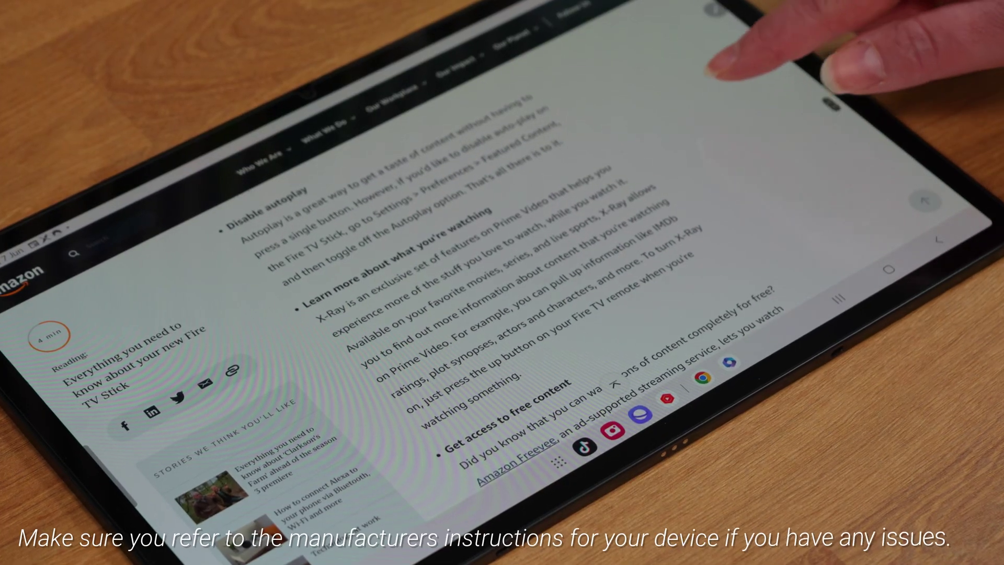
scroll(884, 168, down, 5)
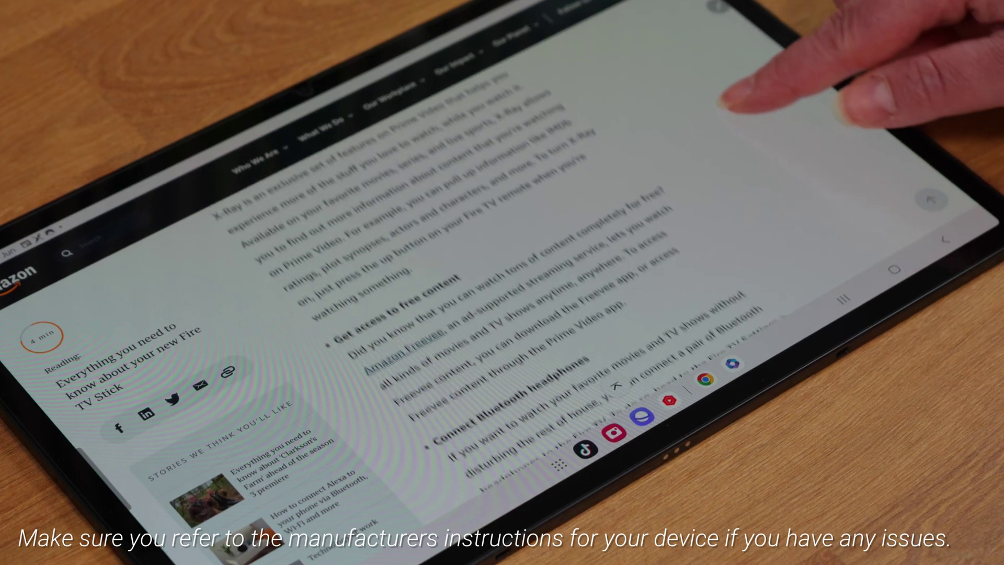
scroll(759, 105, down, 3)
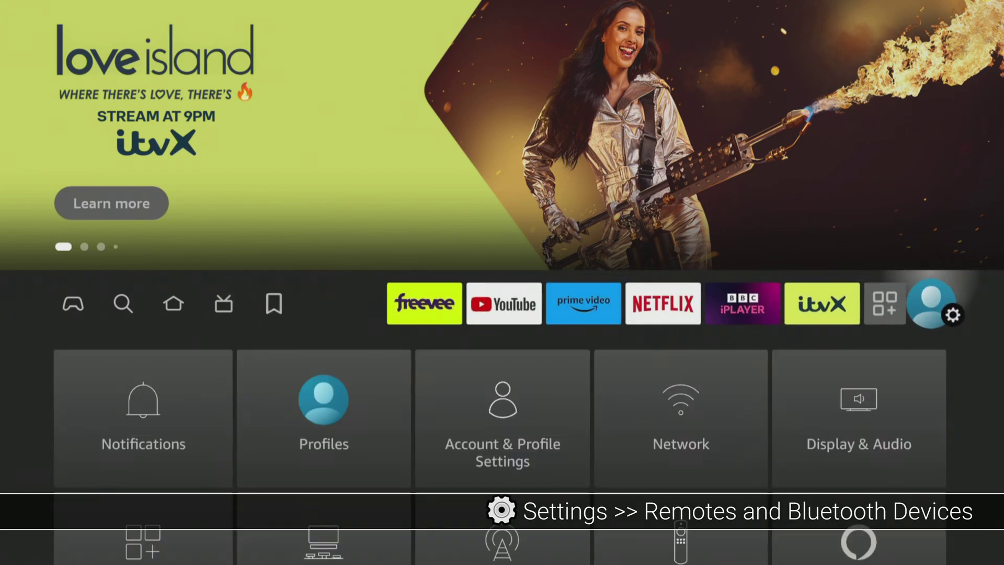
Open the Remotes & Bluetooth Devices settings on the Fire TV.
key(Down)
key(Down)
key(Right)
key(Right)
key(Right)
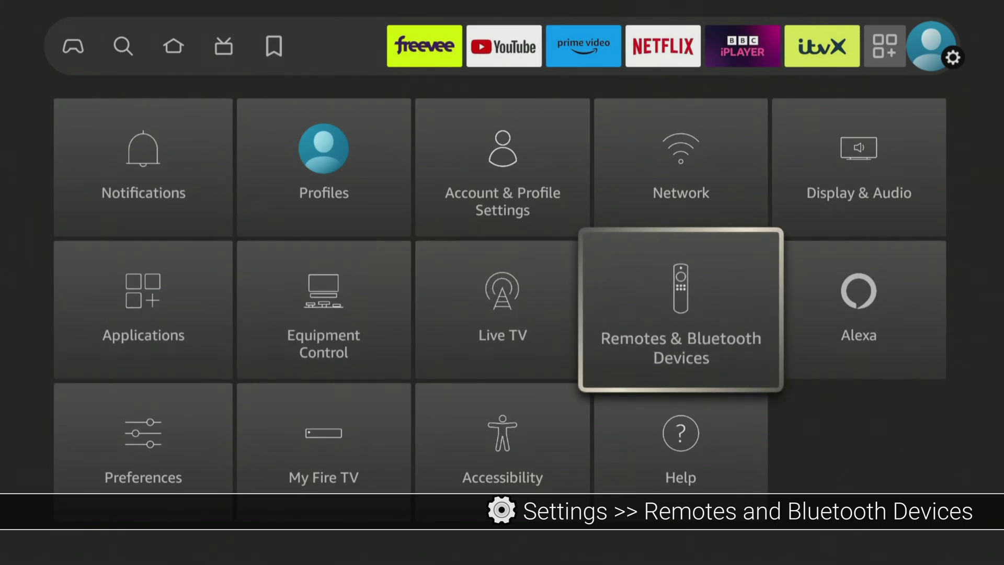
key(Return)
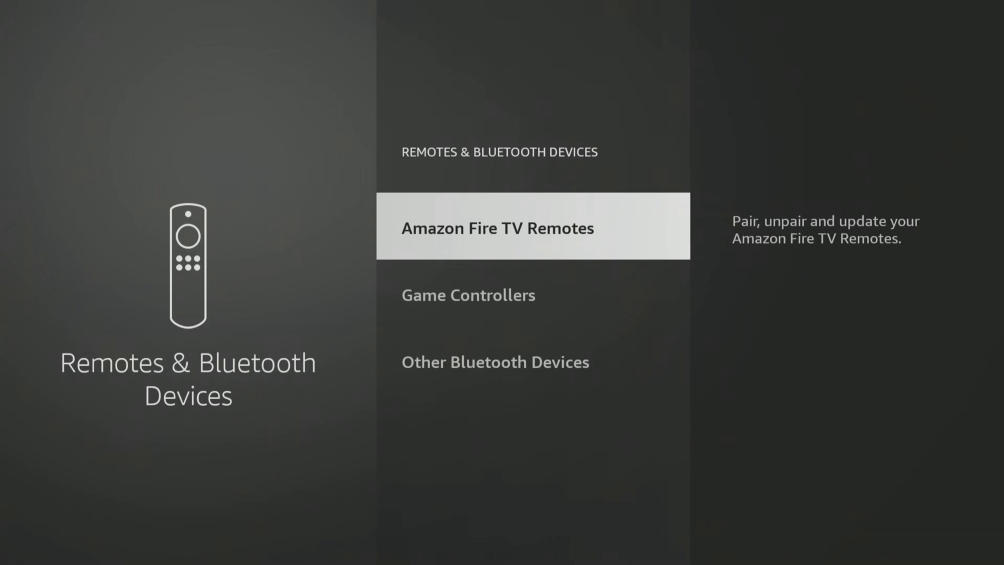
Start adding a new game controller under Game Controllers.
key(Down)
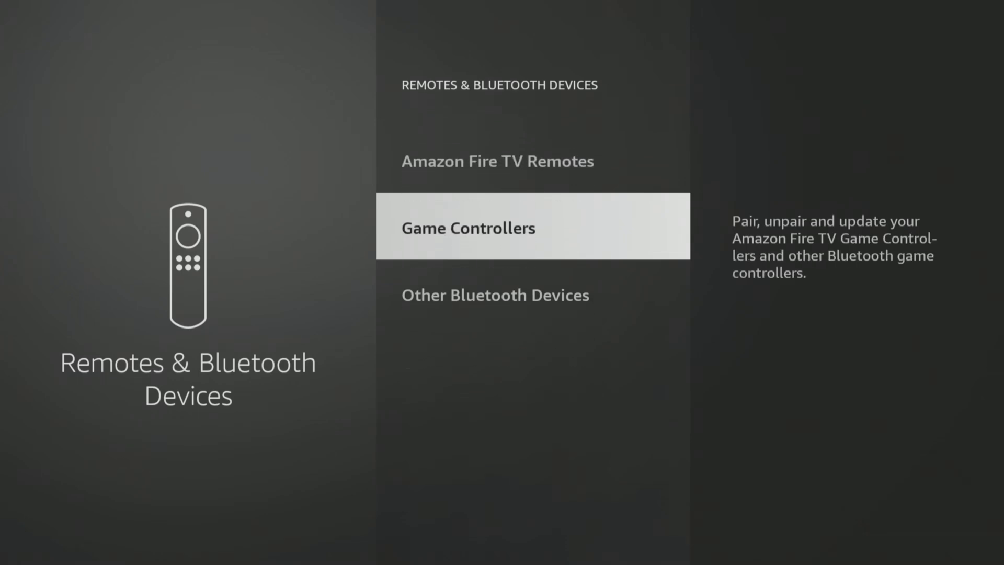
key(Down)
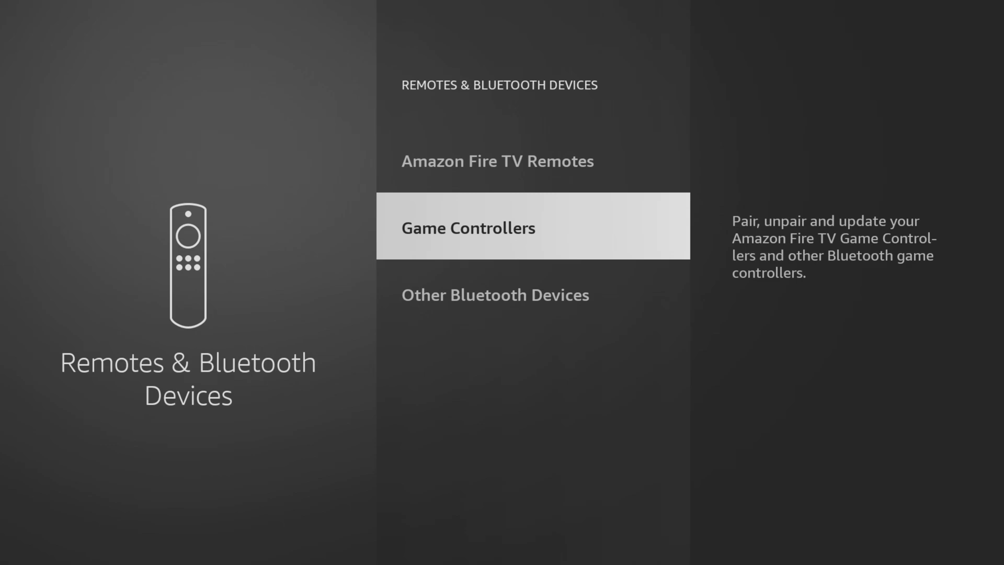
key(Return)
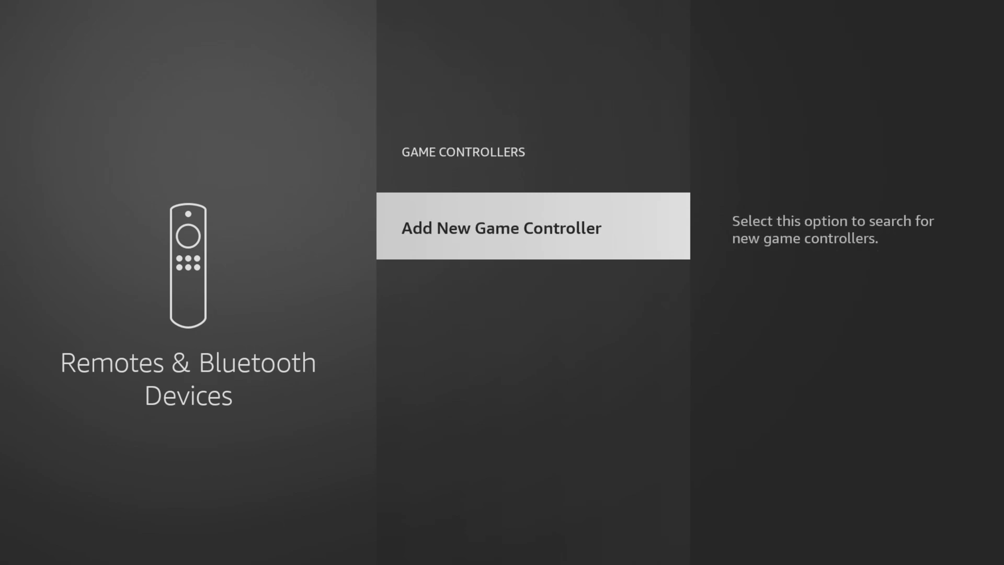
key(Return)
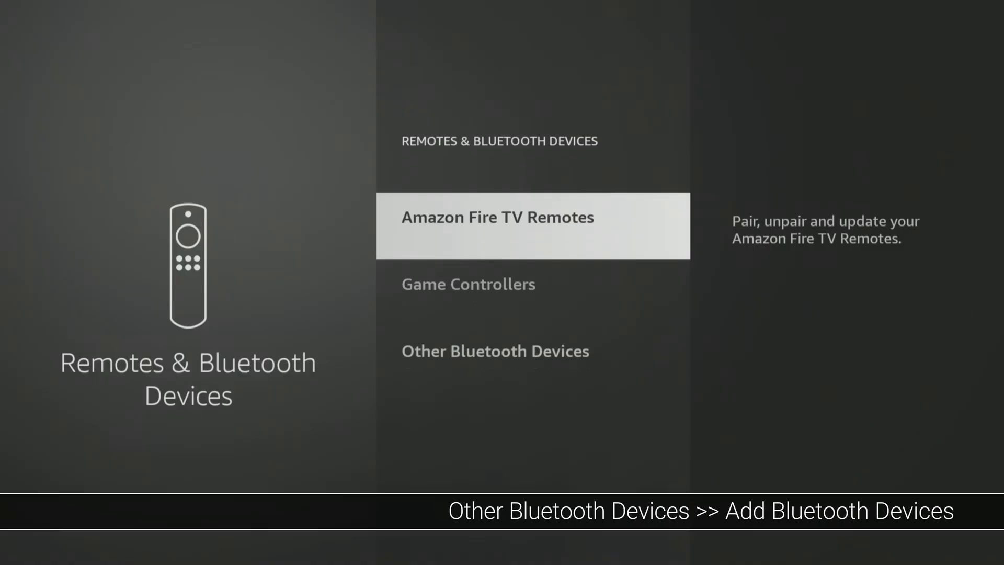
Start adding a Bluetooth device under Other Bluetooth Devices.
key(Down)
key(Down)
key(Return)
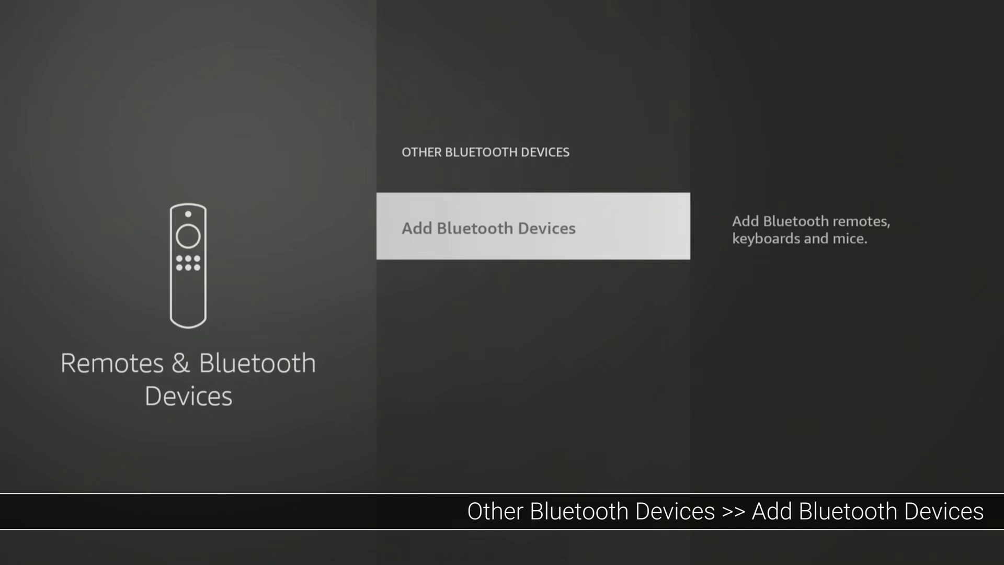
key(Return)
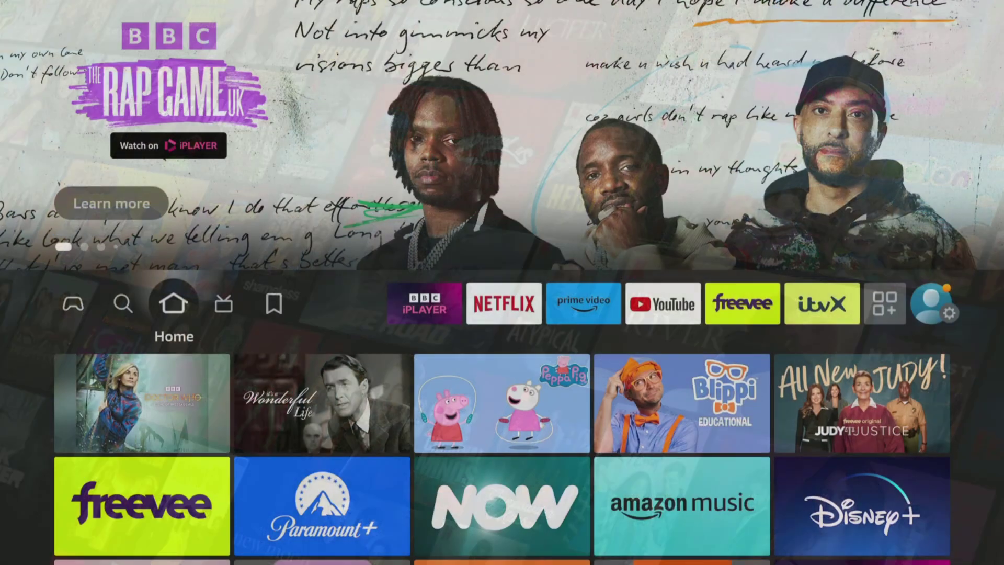
Open the search in the Fire TV's Find section and enter "Nor" to look for the NordVPN app.
key(Left)
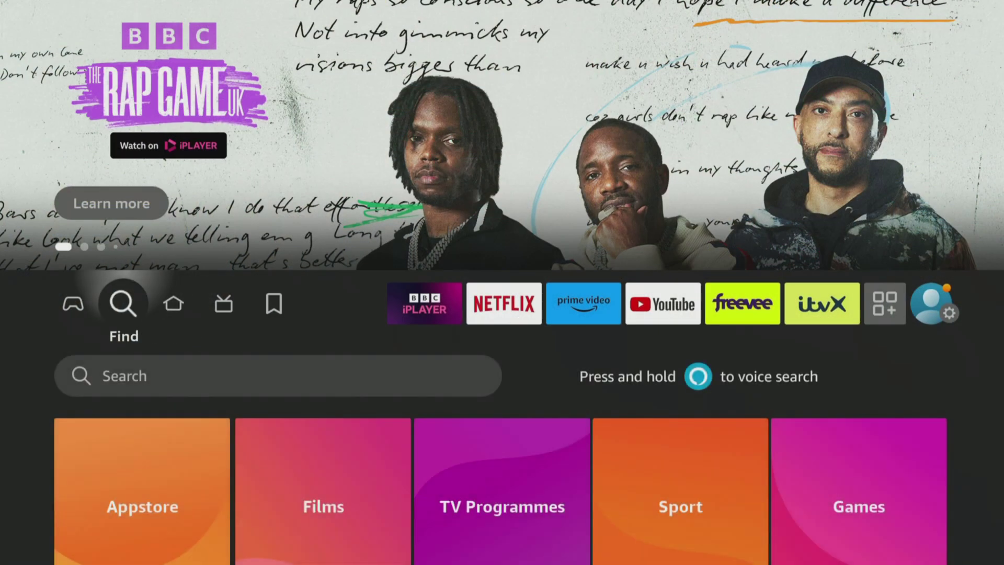
key(Down)
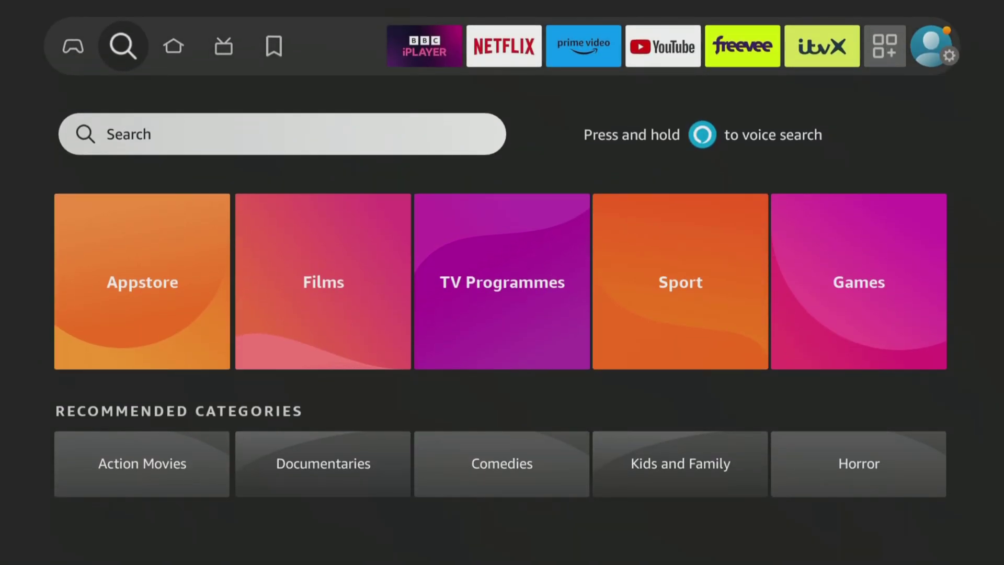
key(Return)
key(Return)
key(Right)
key(Return)
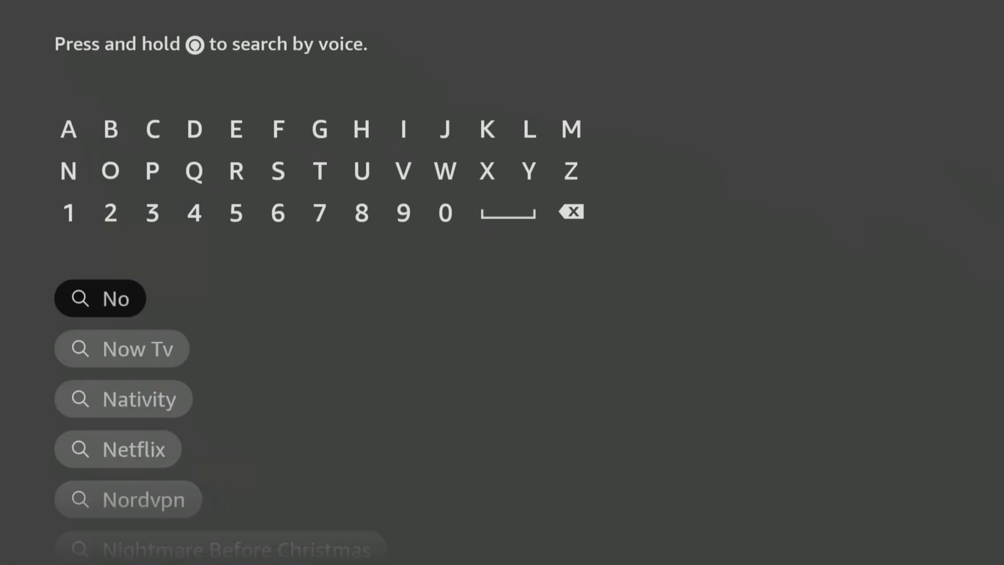
key(Right)
key(Right)
key(Right)
key(Return)
key(Up)
key(Left)
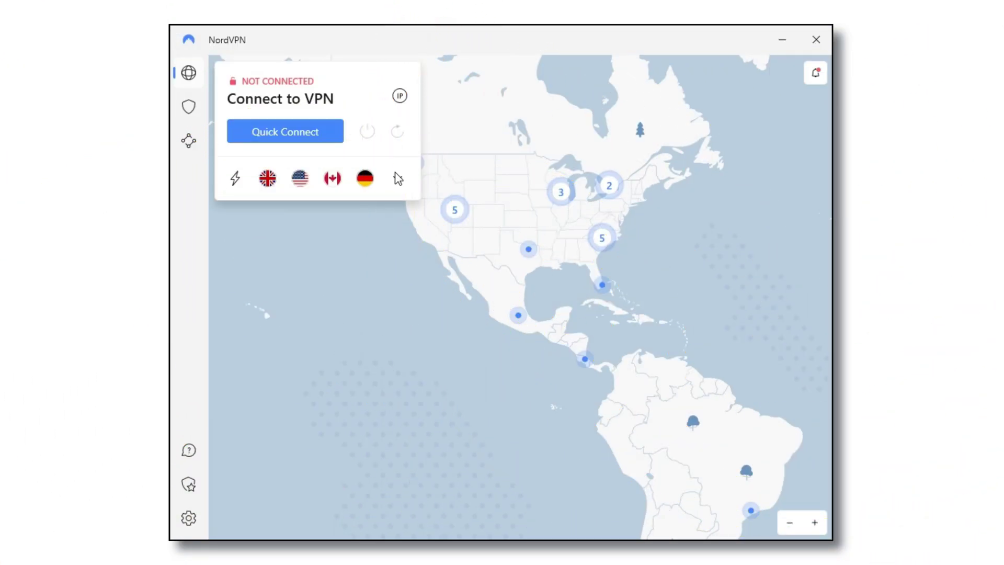
Expand the country list in the NordVPN desktop app and browse the available server countries.
click(399, 179)
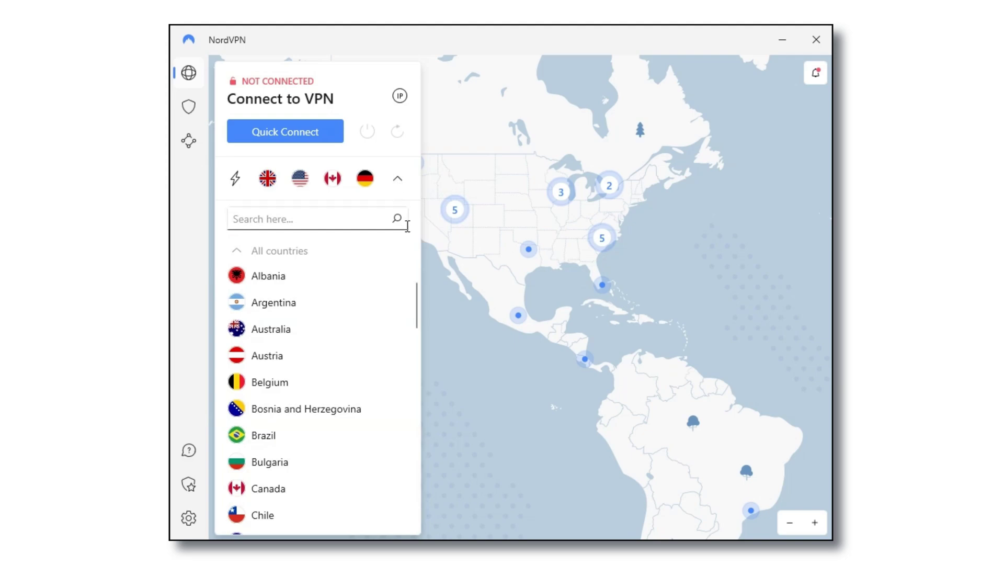
drag(416, 298, 407, 495)
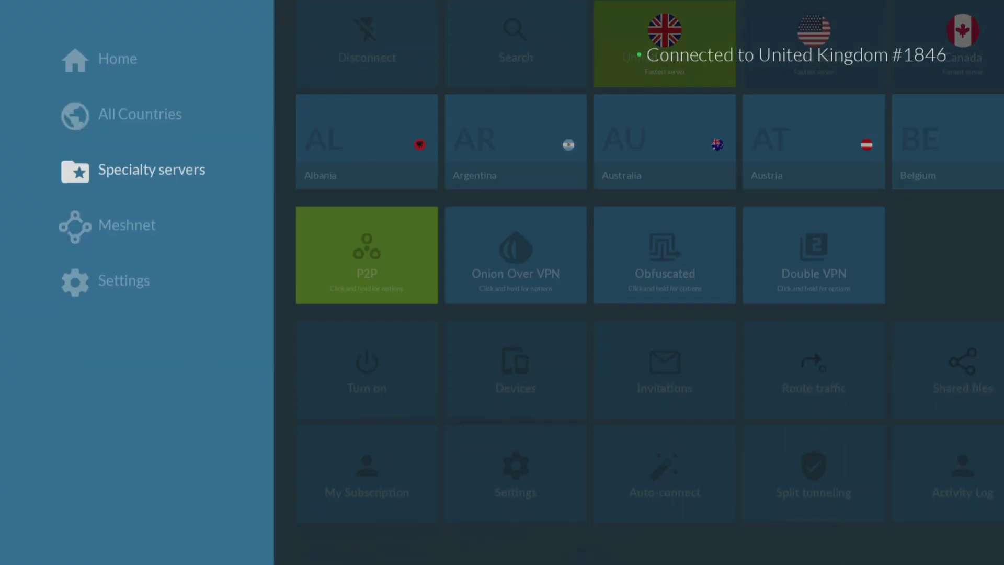
Open Settings in the NordVPN Fire TV app and confirm the reconnection to United Kingdom #1846.
key(Down)
key(Down)
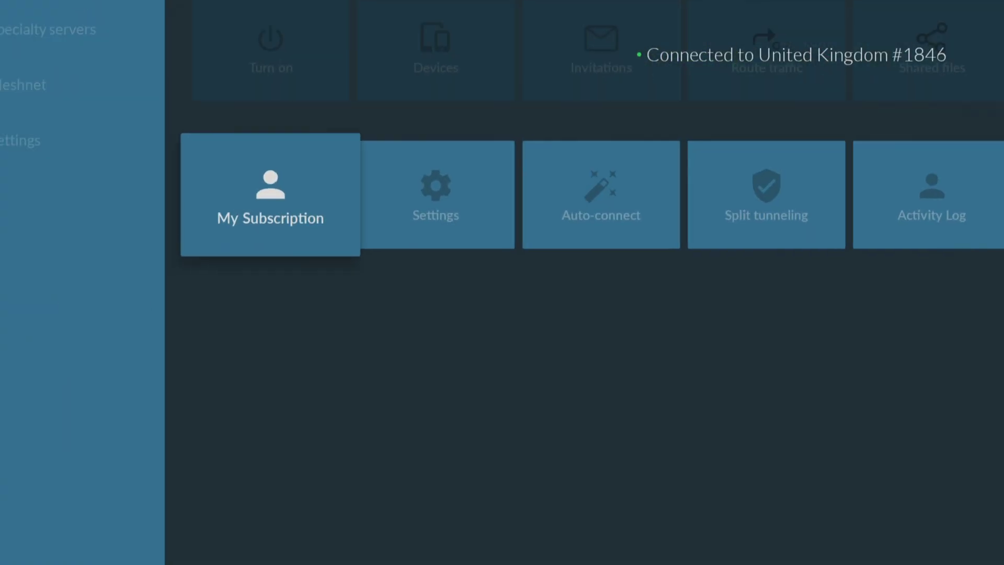
key(Right)
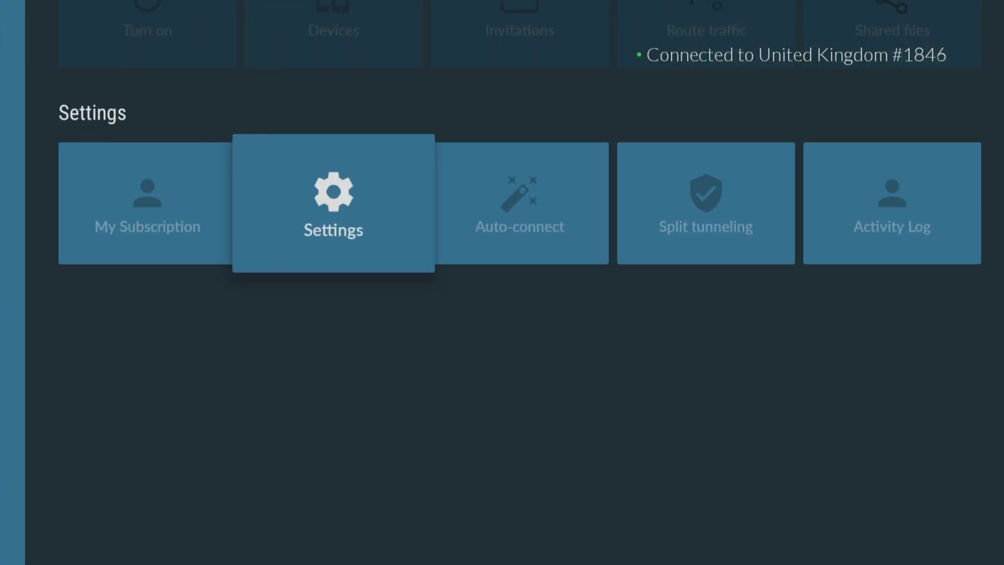
key(Return)
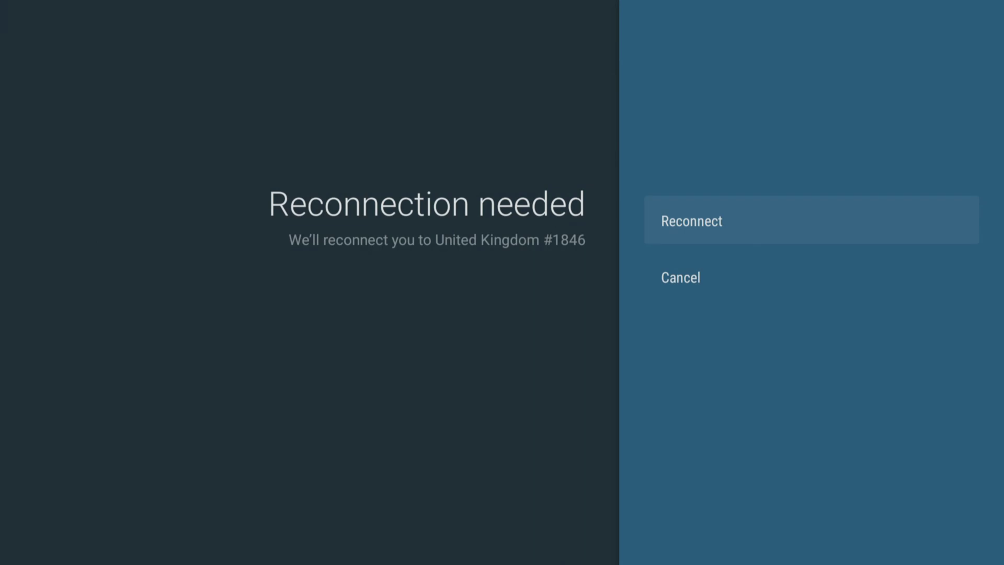
key(Return)
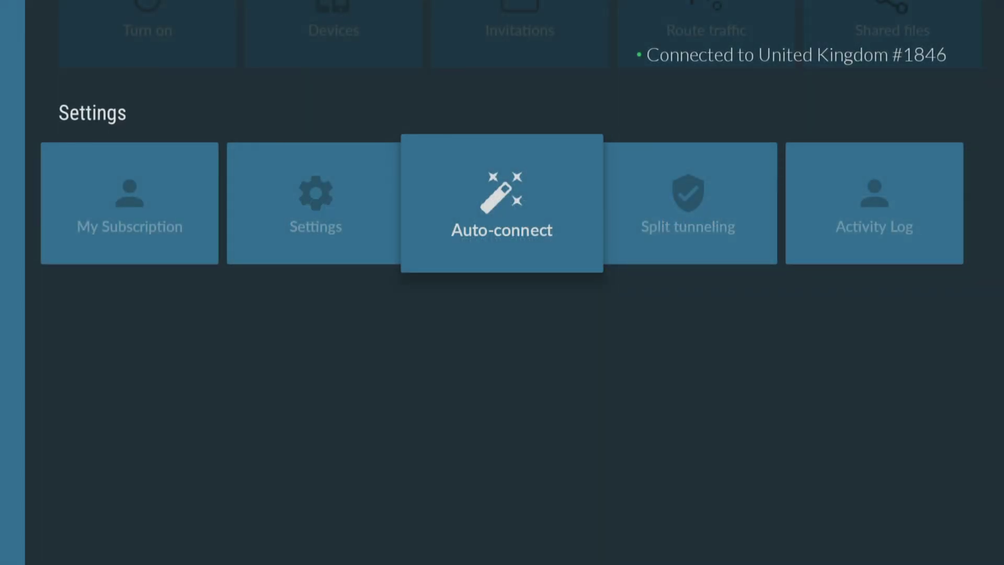
Set the VPN's auto-connect location to United States and close the auto-connect options.
key(Return)
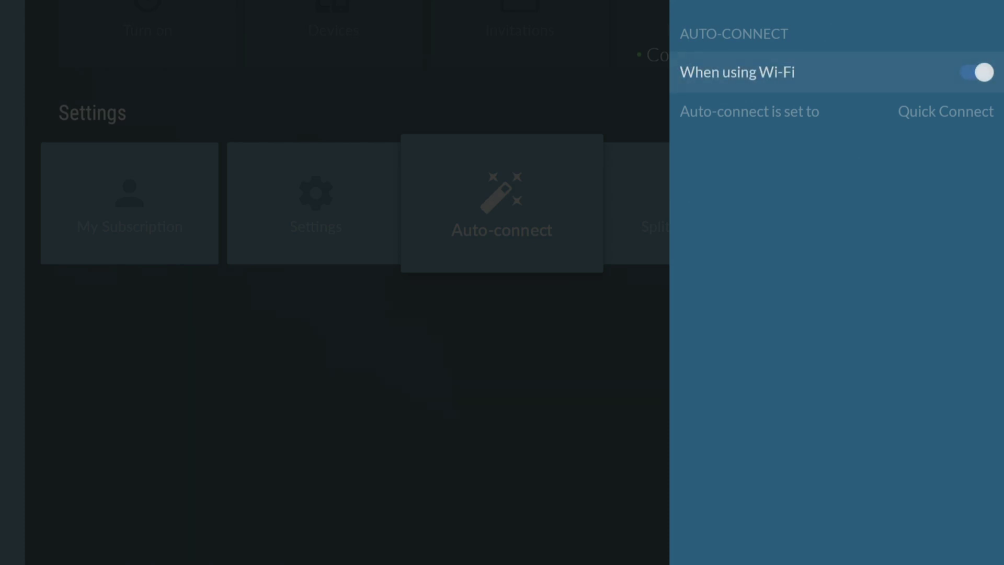
key(Down)
key(Return)
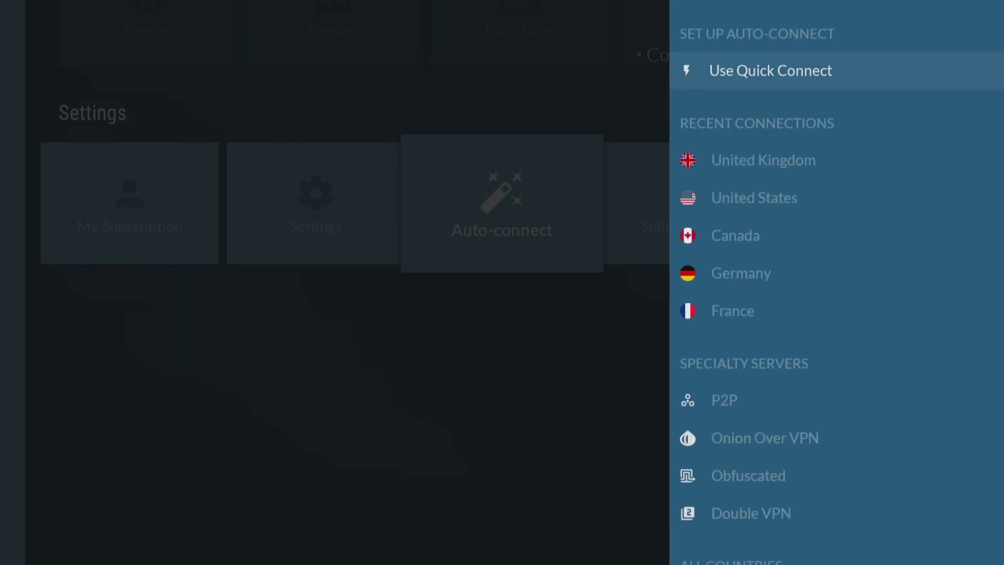
key(Down)
key(Down)
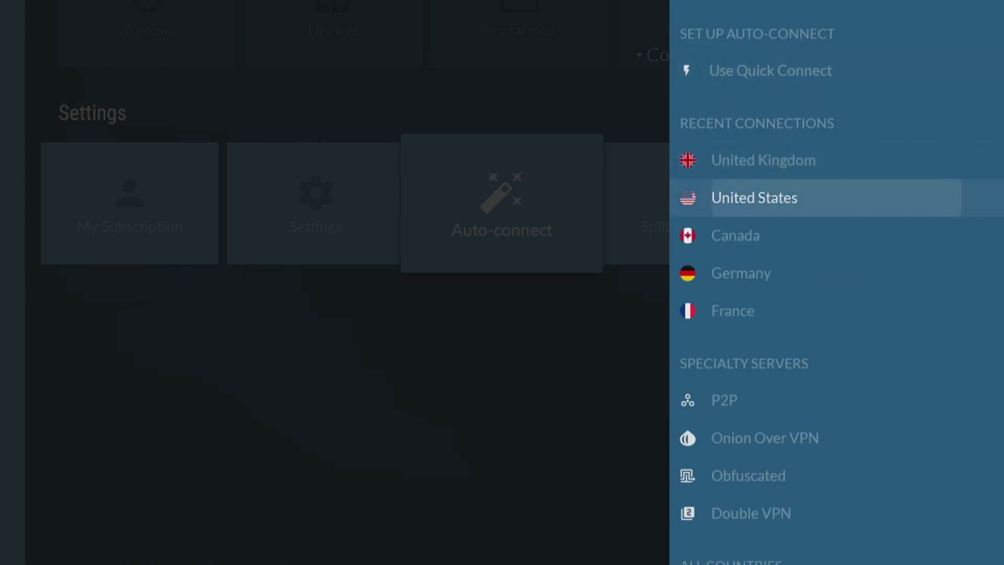
key(Escape)
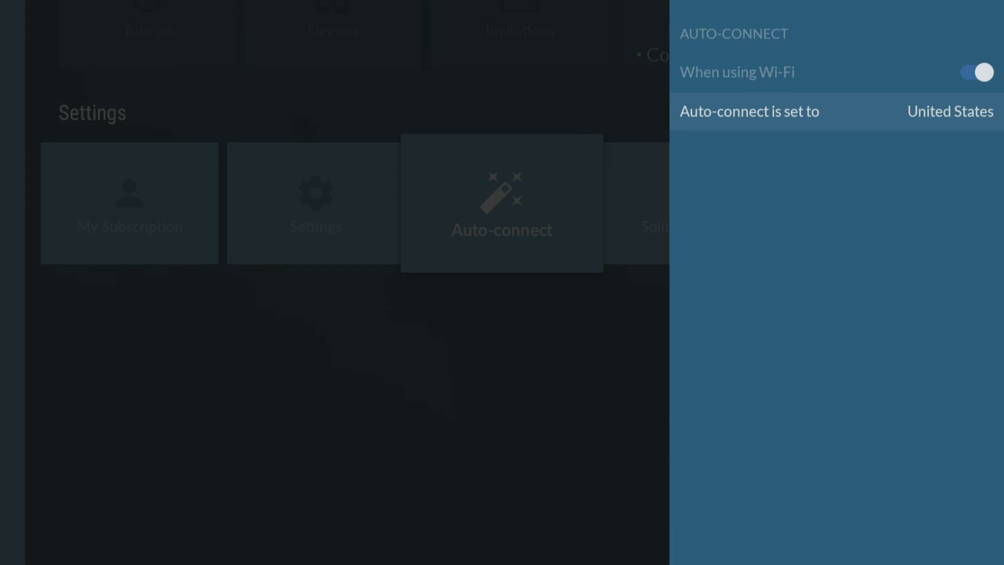
key(Escape)
Add Prime Video to the trusted apps in Split tunneling so that the VPN is disabled for it.
key(Right)
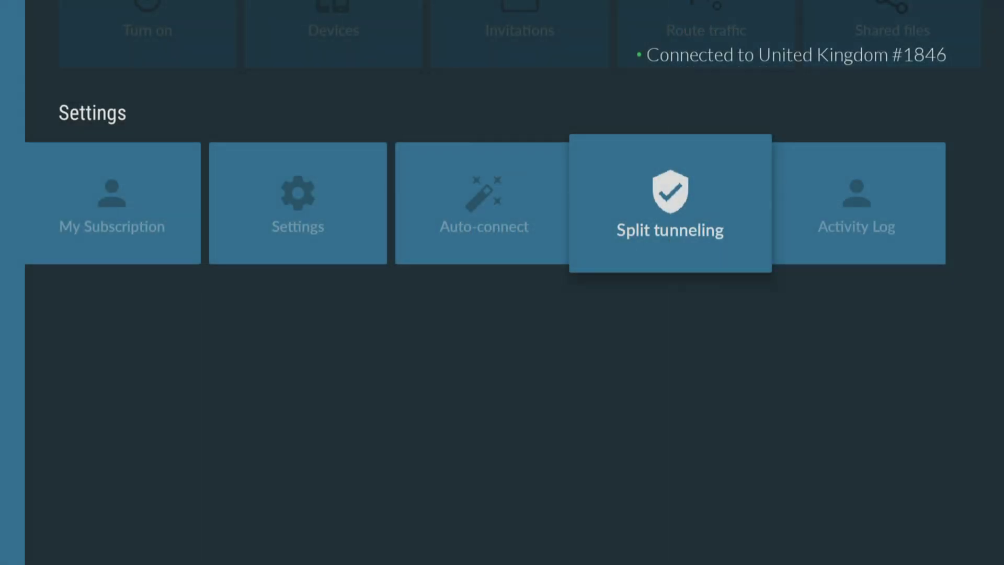
key(Return)
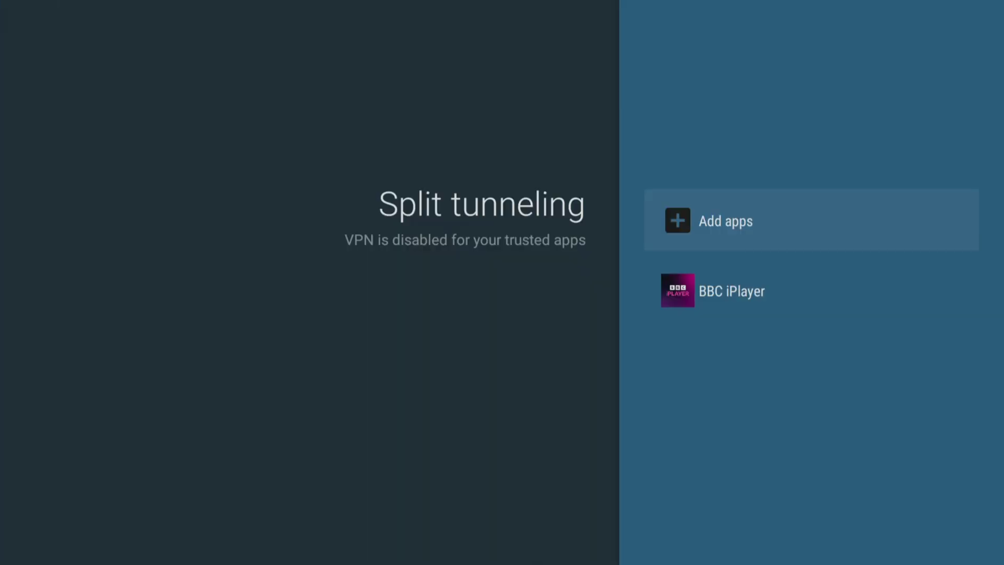
key(Return)
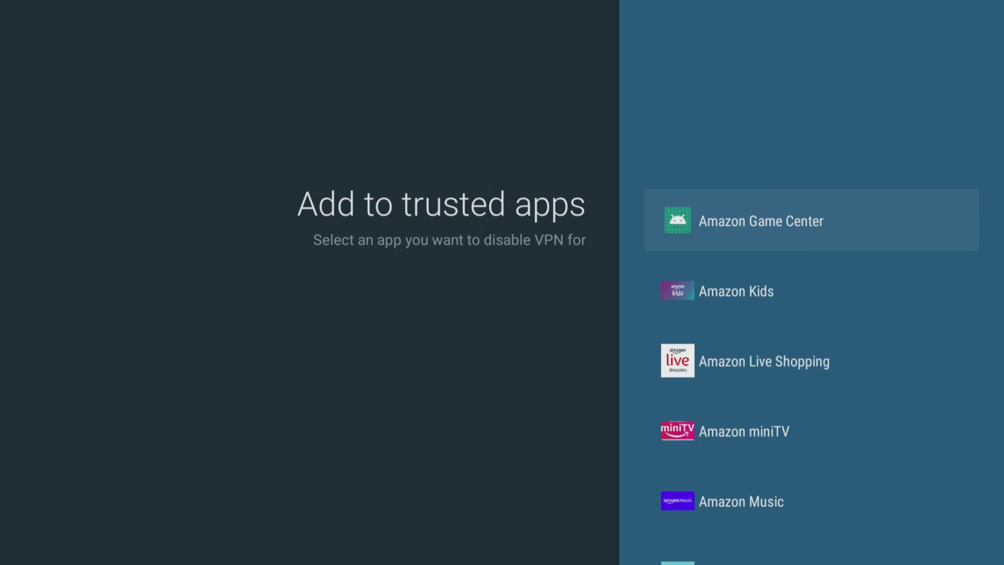
key(Down)
key(Down)
key(Down)
key(Down)
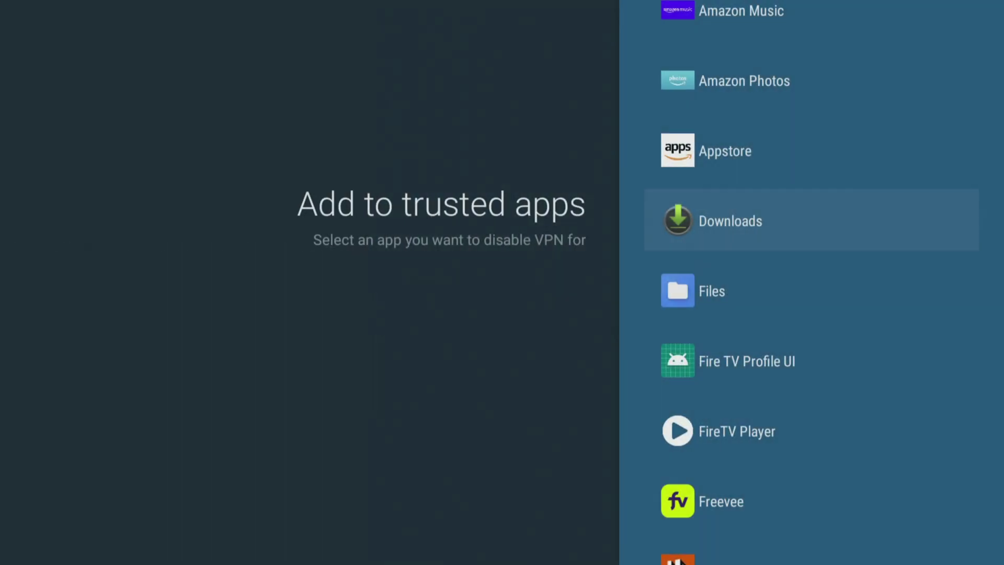
key(Down)
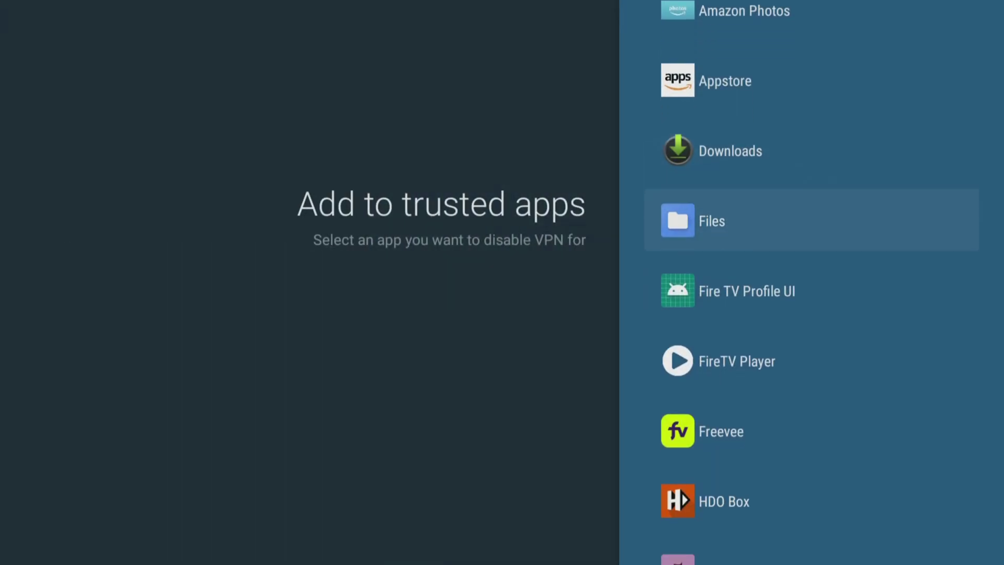
key(Down)
key(Down)
key(Down)
key(Down)
key(Down)
key(Down)
key(Down)
key(Down)
key(Down)
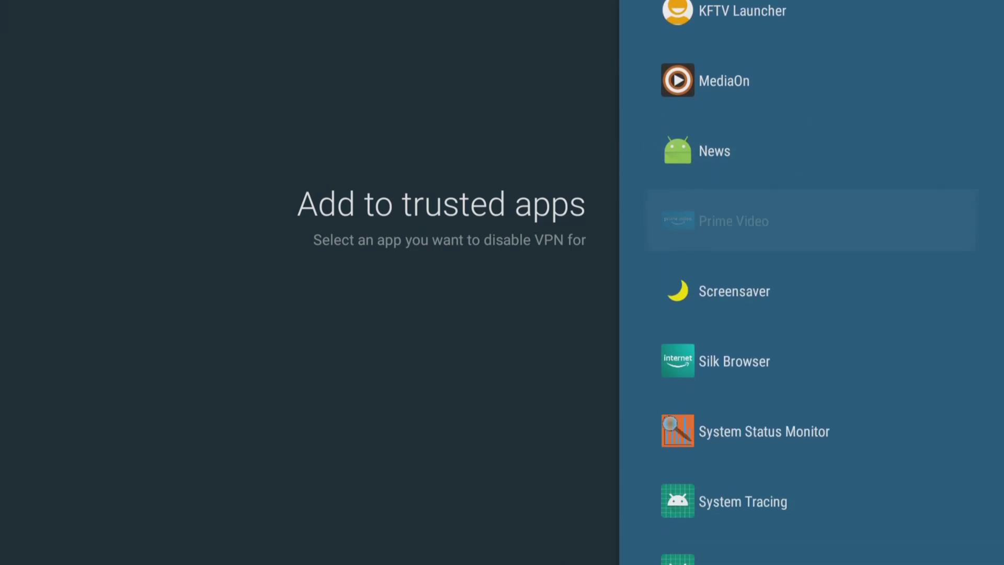
key(Return)
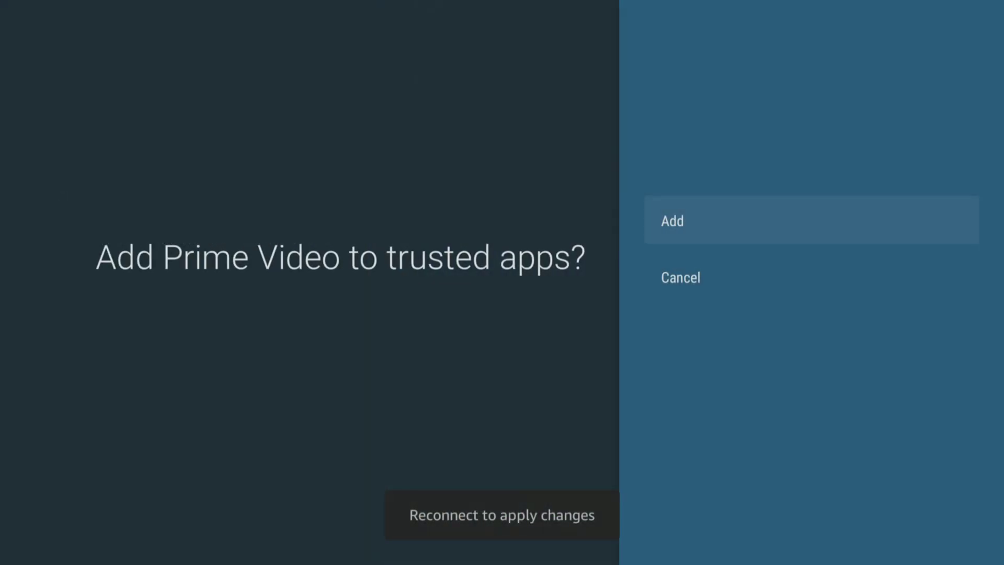
key(Return)
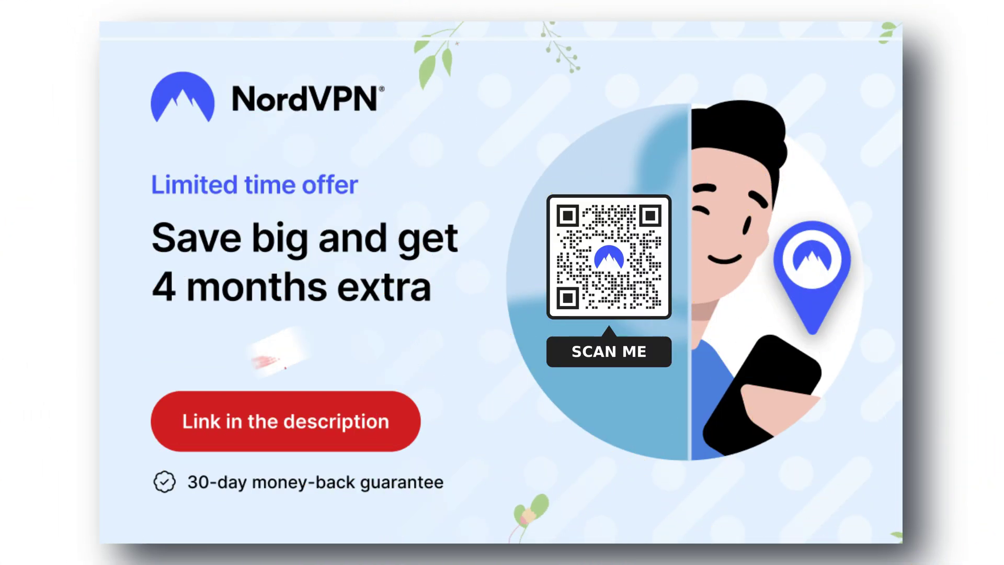